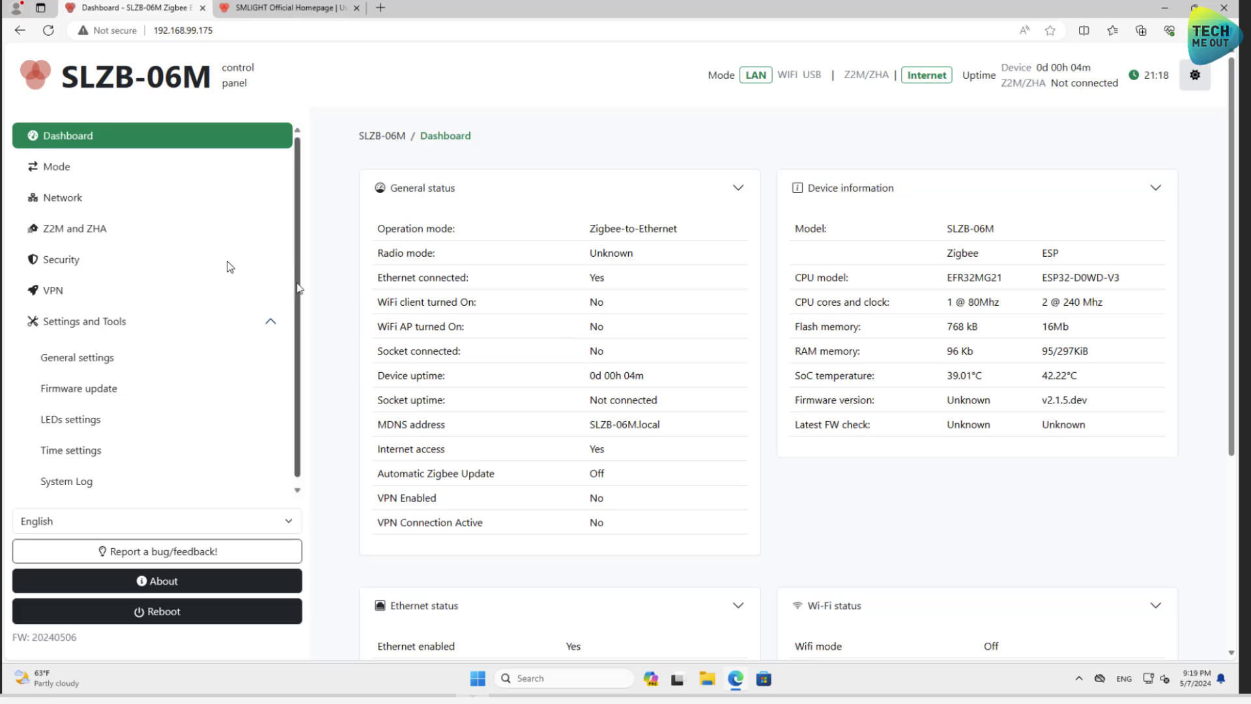
Review the coordinator's radio and connection mode options and its Ethernet and Wi-Fi network settings
{"action": "left_click", "coordinate": [57, 172]}
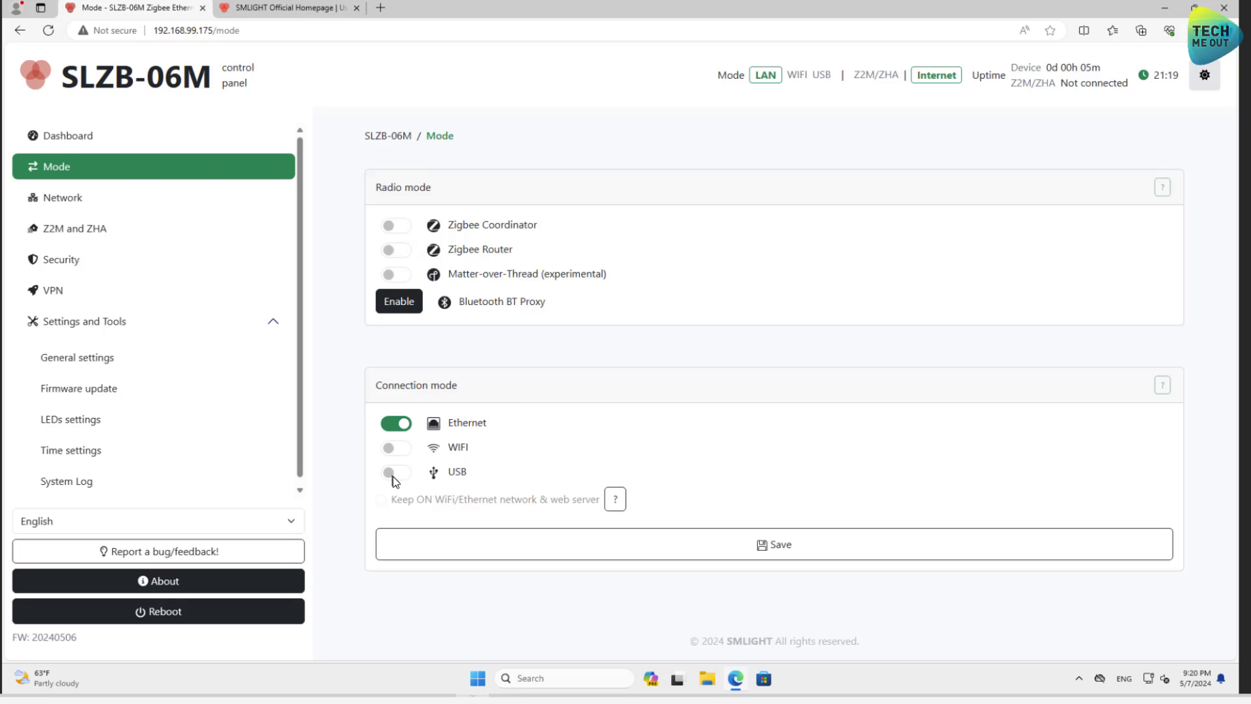
{"action": "left_click", "coordinate": [77, 206]}
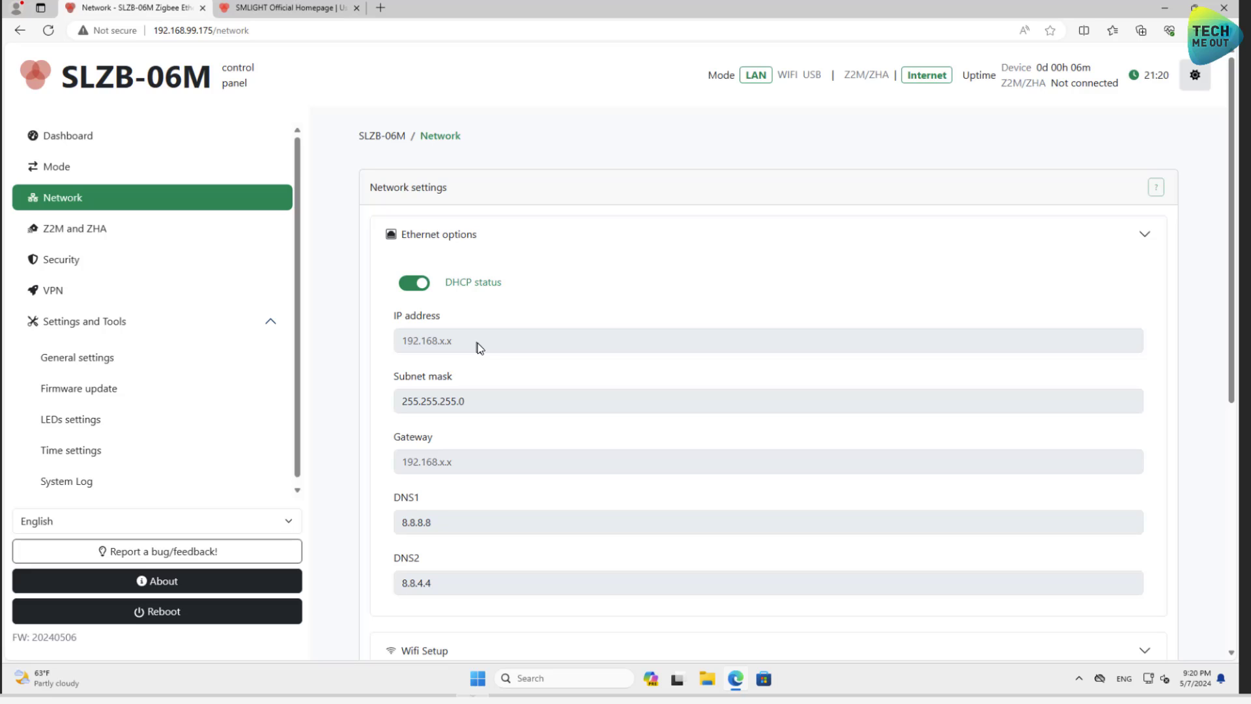
{"action": "scroll", "coordinate": [480, 347], "scroll_direction": "down", "scroll_amount": 3}
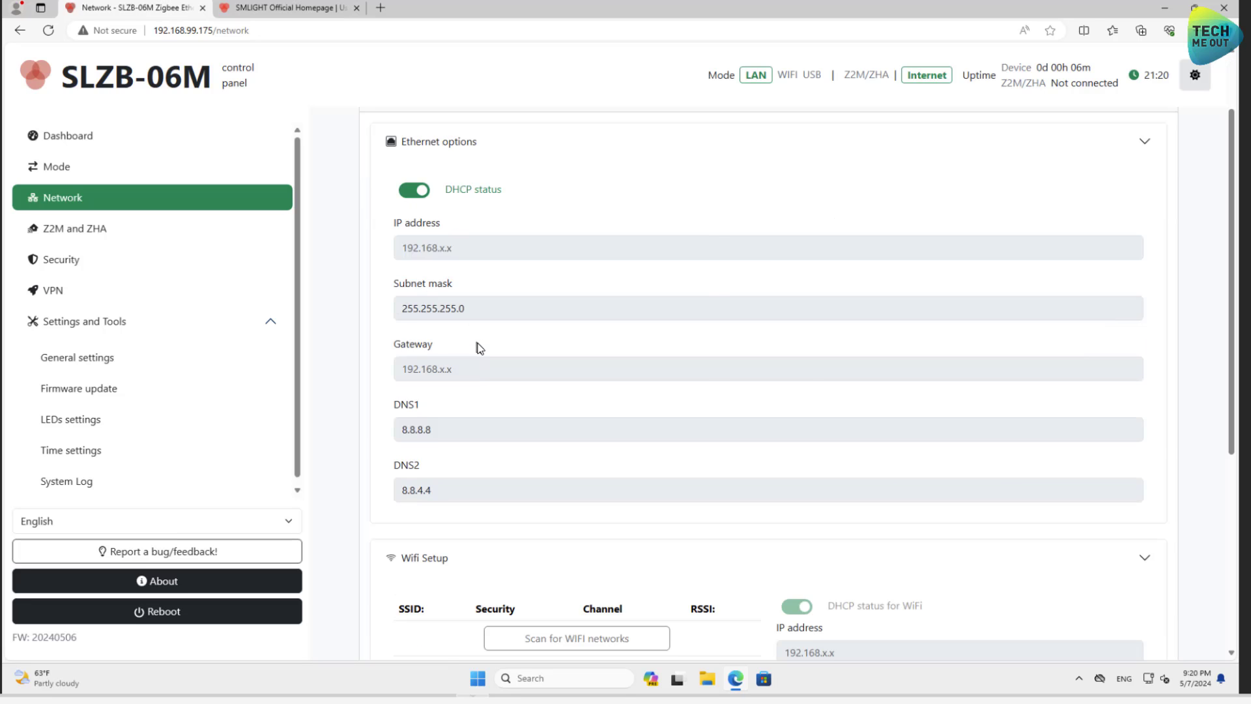
{"action": "scroll", "coordinate": [479, 347], "scroll_direction": "down", "scroll_amount": 3}
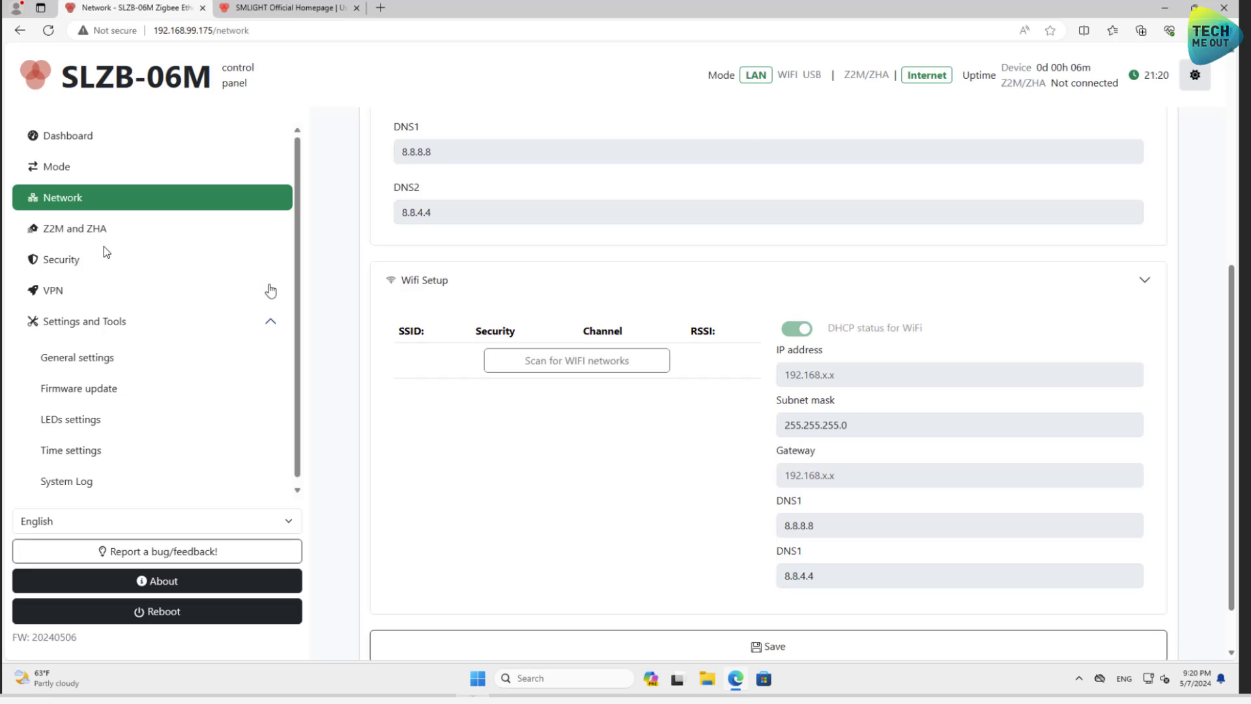
Examine the Zigbee2MQTT configuration and the ZHA radio type and socket address produced by the config generator
{"action": "left_click", "coordinate": [87, 232]}
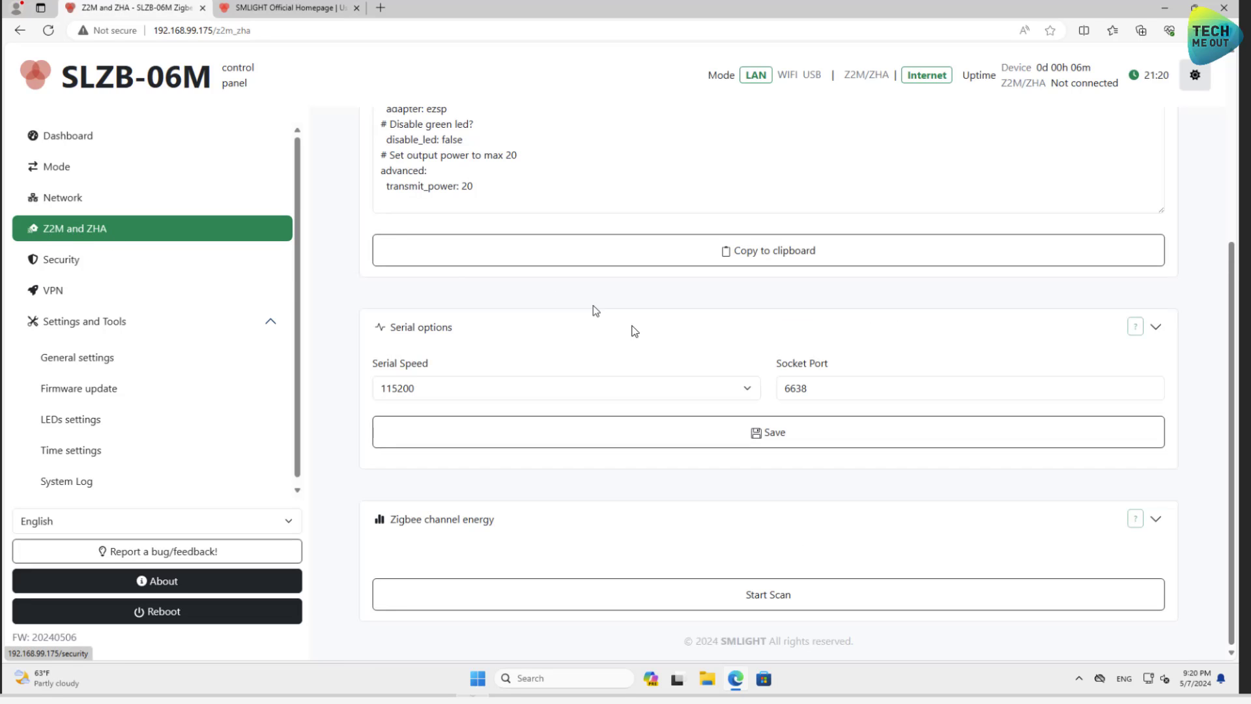
{"action": "scroll", "coordinate": [637, 325], "scroll_direction": "up", "scroll_amount": 3}
{"action": "scroll", "coordinate": [629, 317], "scroll_direction": "up", "scroll_amount": 2}
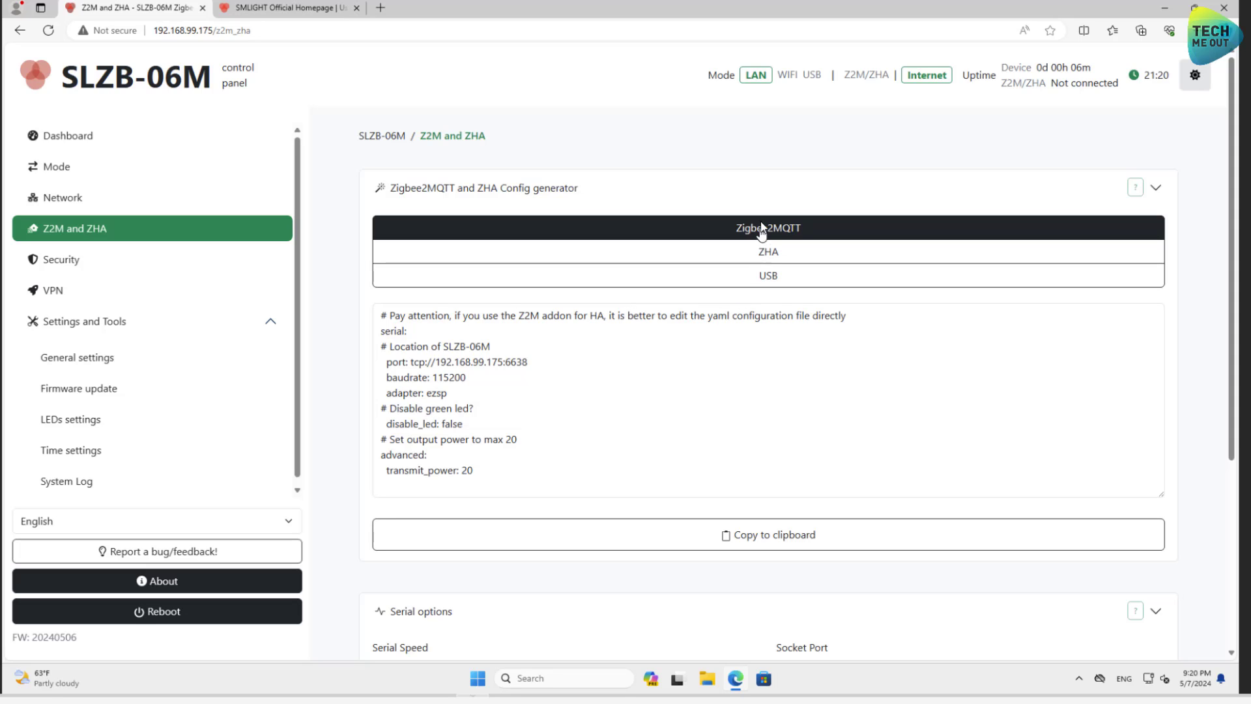
{"action": "left_click_drag", "start_coordinate": [477, 471], "coordinate": [384, 310]}
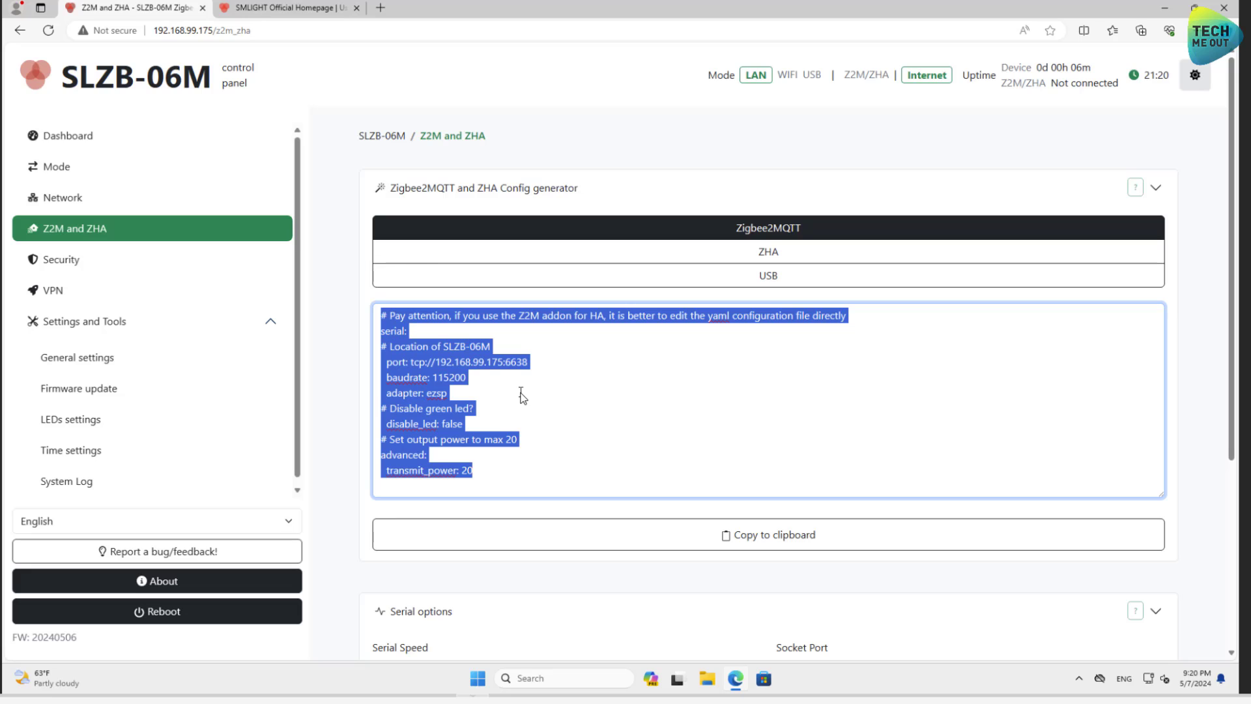
{"action": "left_click", "coordinate": [503, 476]}
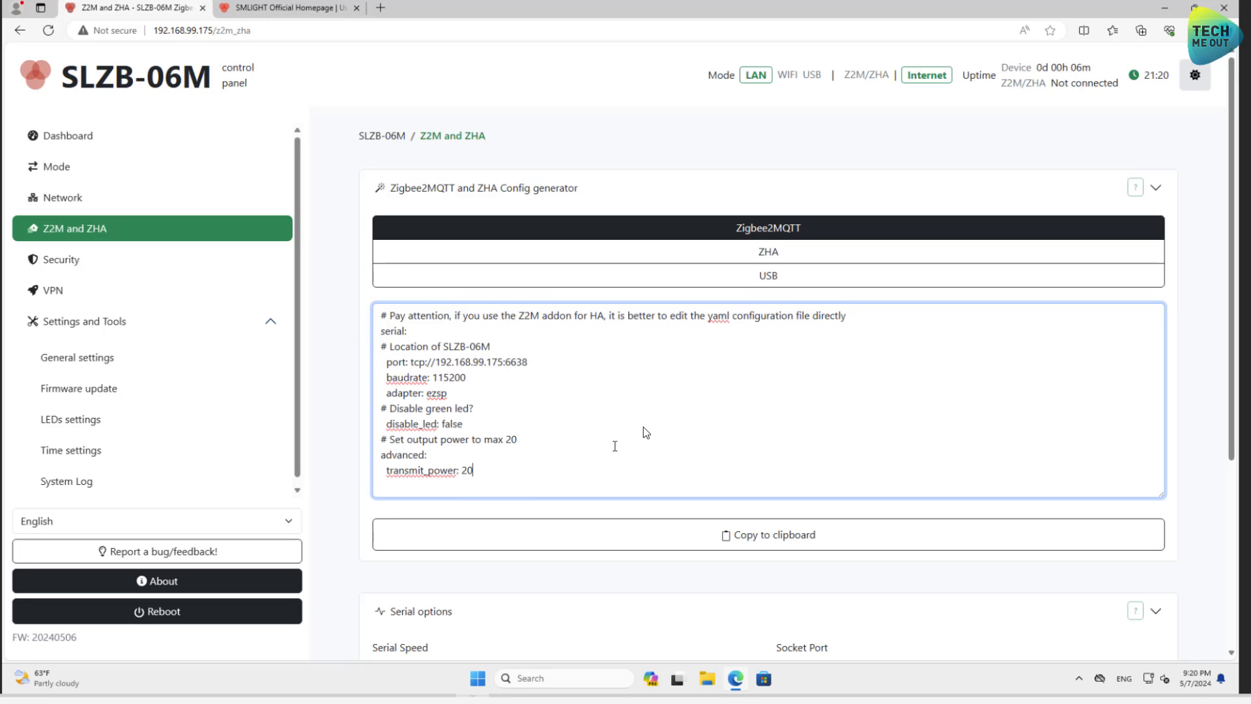
{"action": "left_click", "coordinate": [757, 256]}
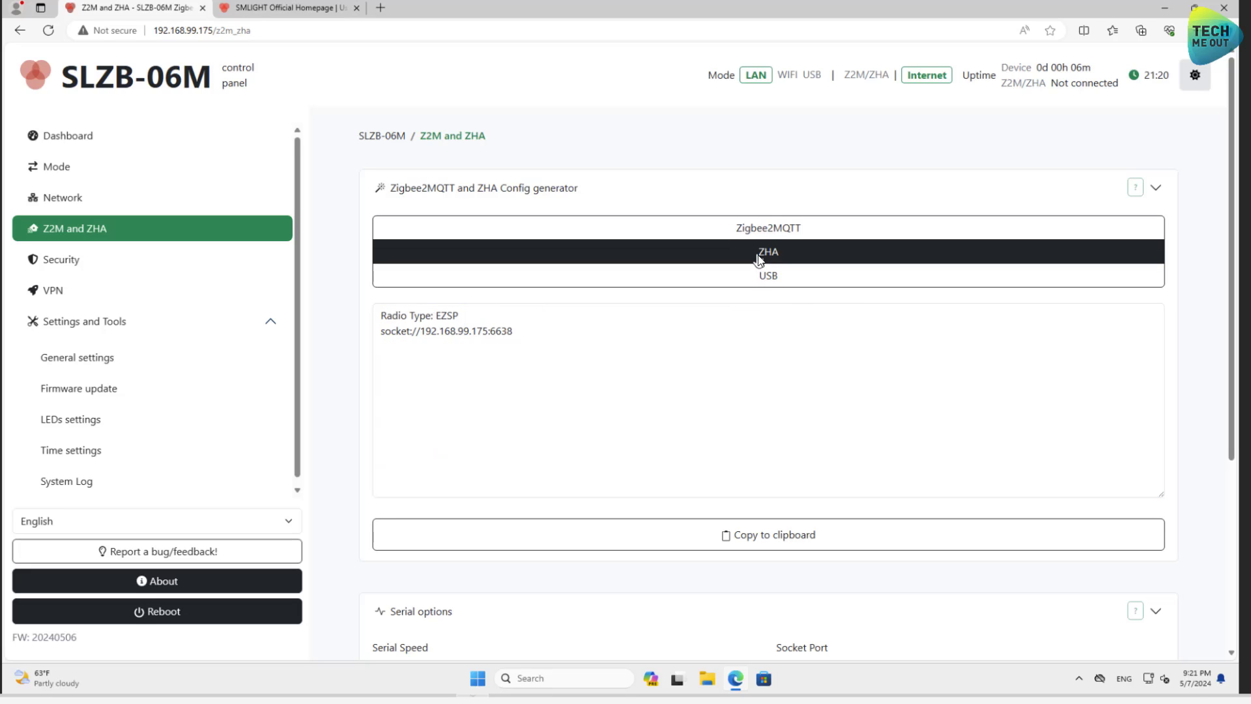
{"action": "left_click_drag", "start_coordinate": [519, 330], "coordinate": [381, 335]}
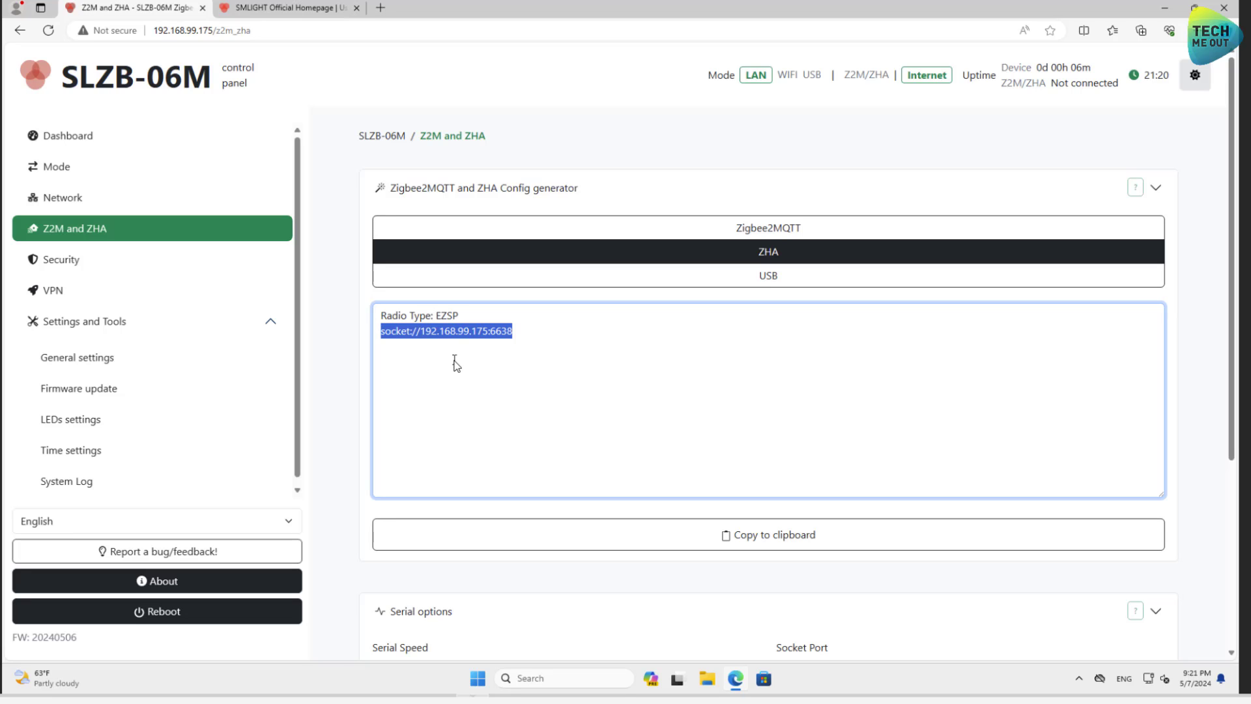
Look through the coordinator's security, WireGuard VPN, general and firmware update settings
{"action": "left_click", "coordinate": [73, 267]}
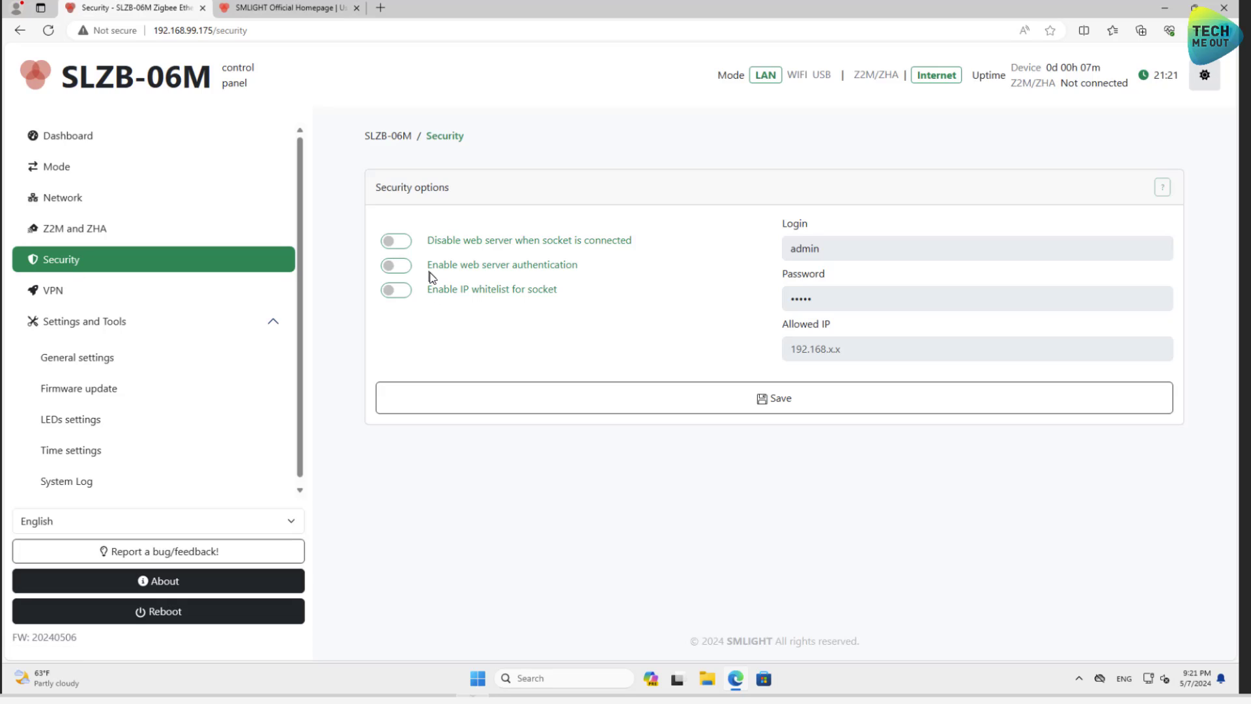
{"action": "double_click", "coordinate": [394, 268]}
{"action": "left_click", "coordinate": [70, 295]}
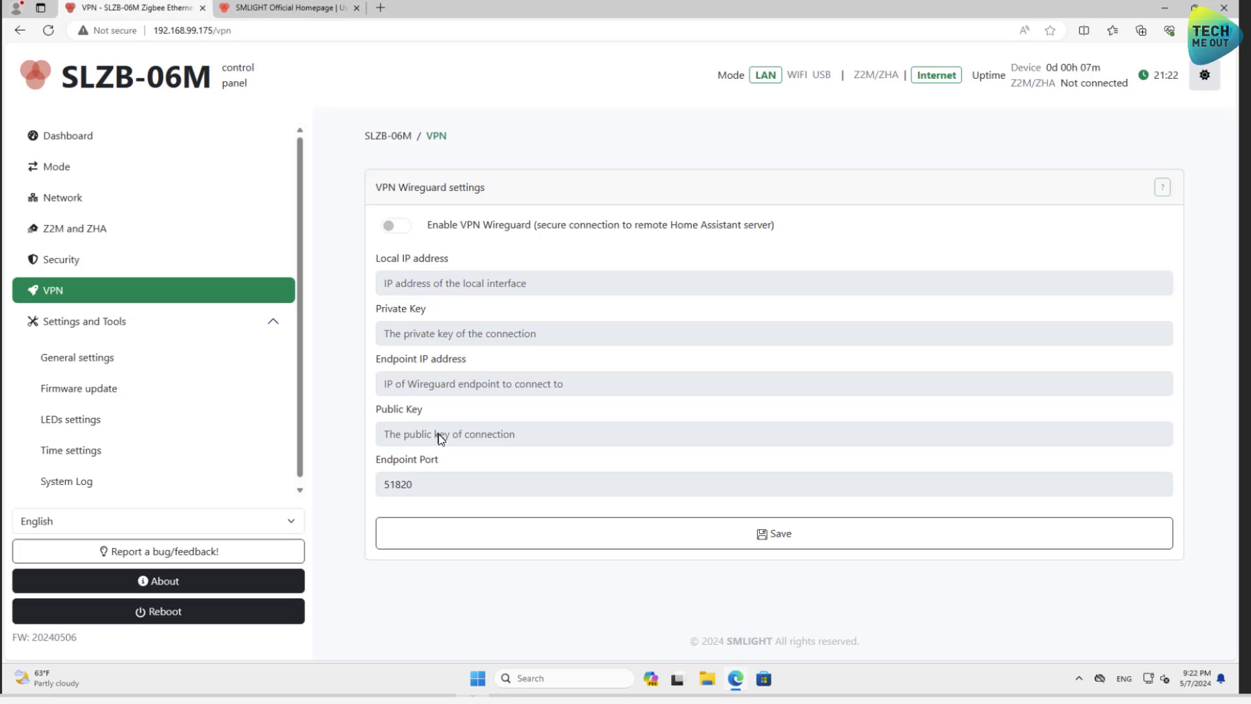
{"action": "left_click", "coordinate": [86, 356]}
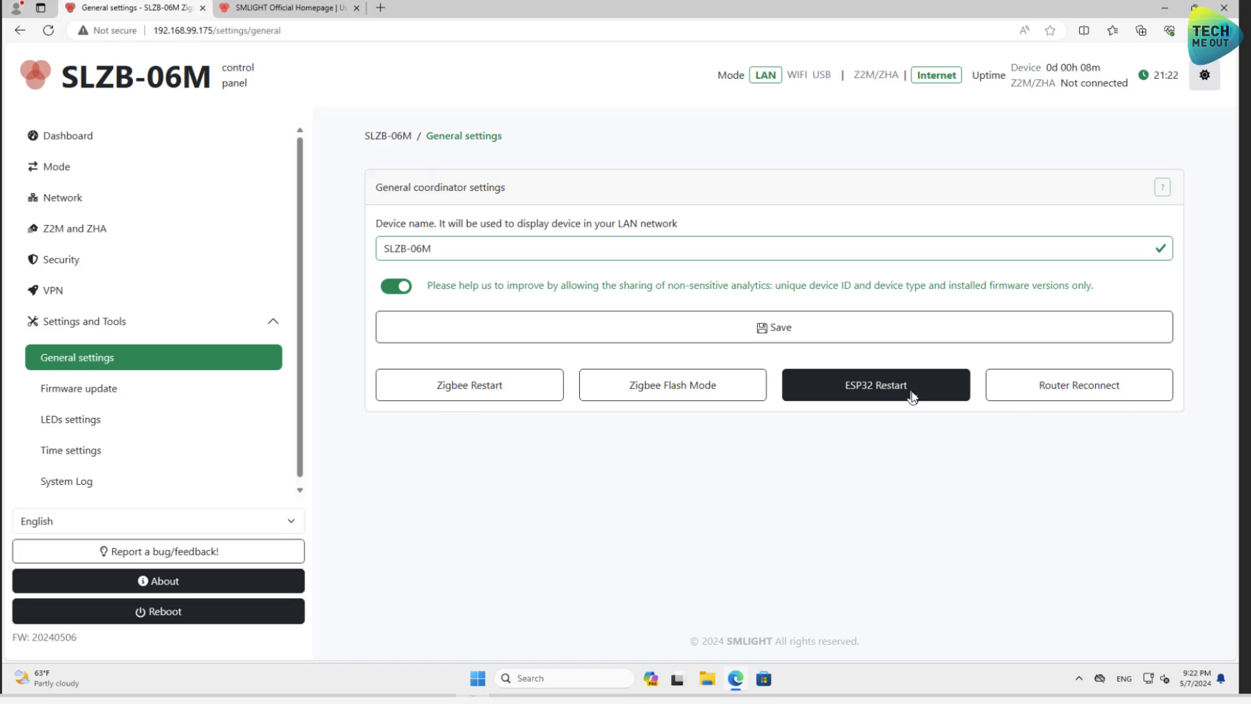
{"action": "left_click", "coordinate": [103, 388]}
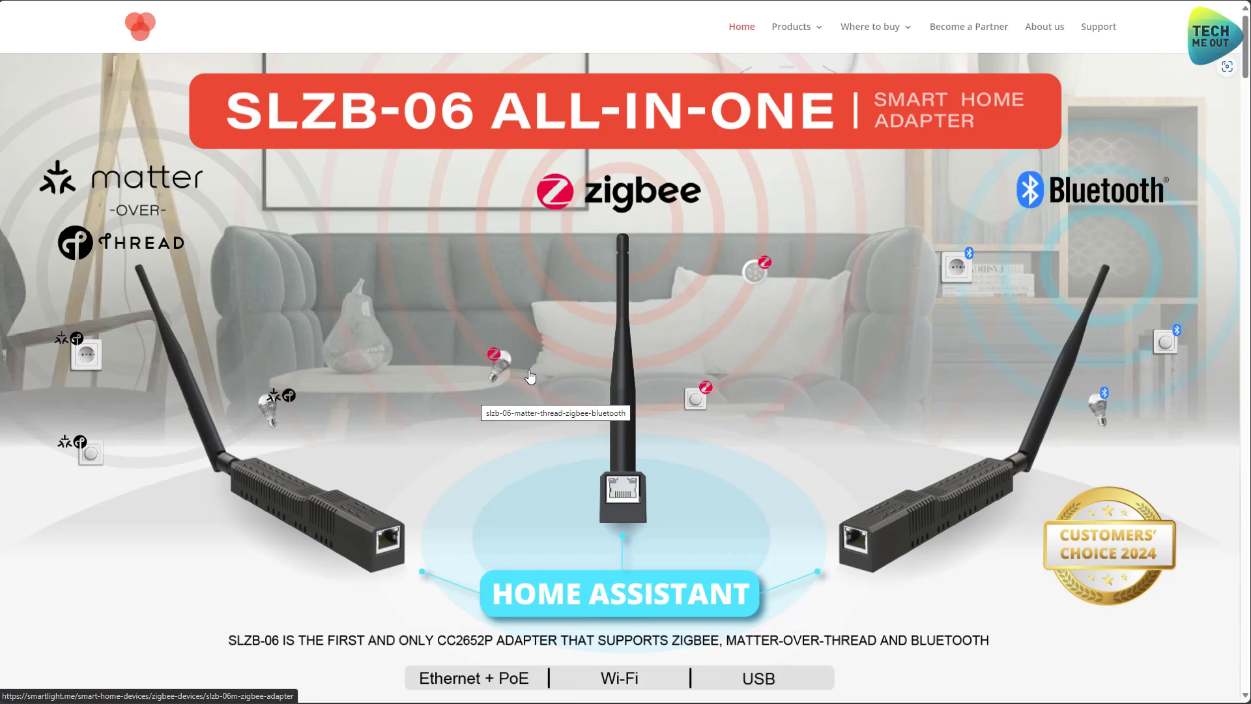
Examine the coordinator model comparison table and the Zigbee chip rankings on the SMLIGHT homepage
{"action": "scroll", "coordinate": [529, 376], "scroll_direction": "down", "scroll_amount": 10}
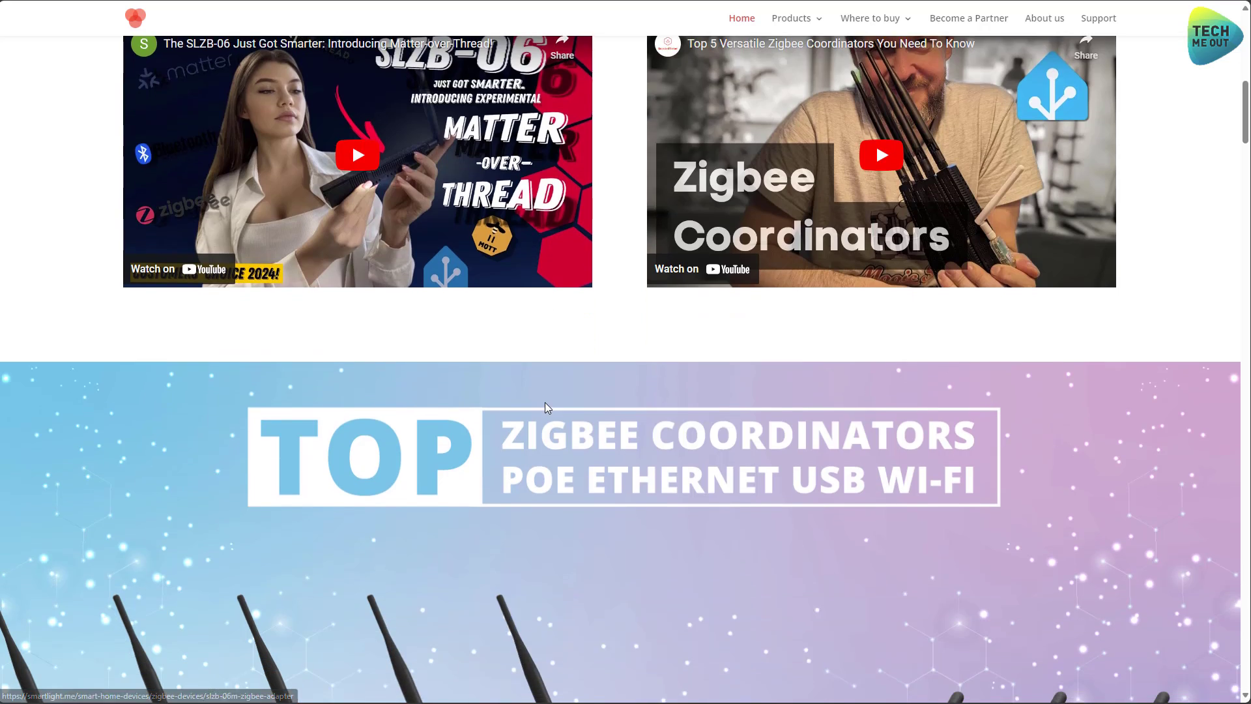
{"action": "scroll", "coordinate": [545, 402], "scroll_direction": "down", "scroll_amount": 6}
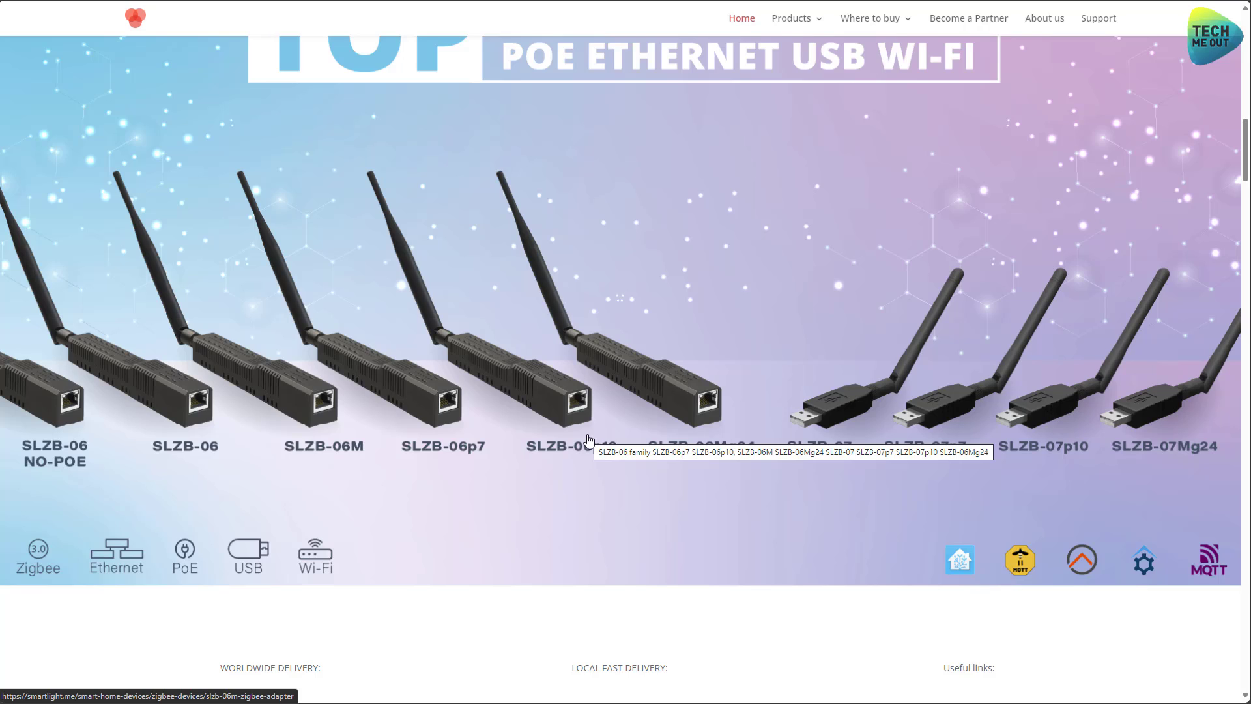
{"action": "scroll", "coordinate": [588, 437], "scroll_direction": "down", "scroll_amount": 10}
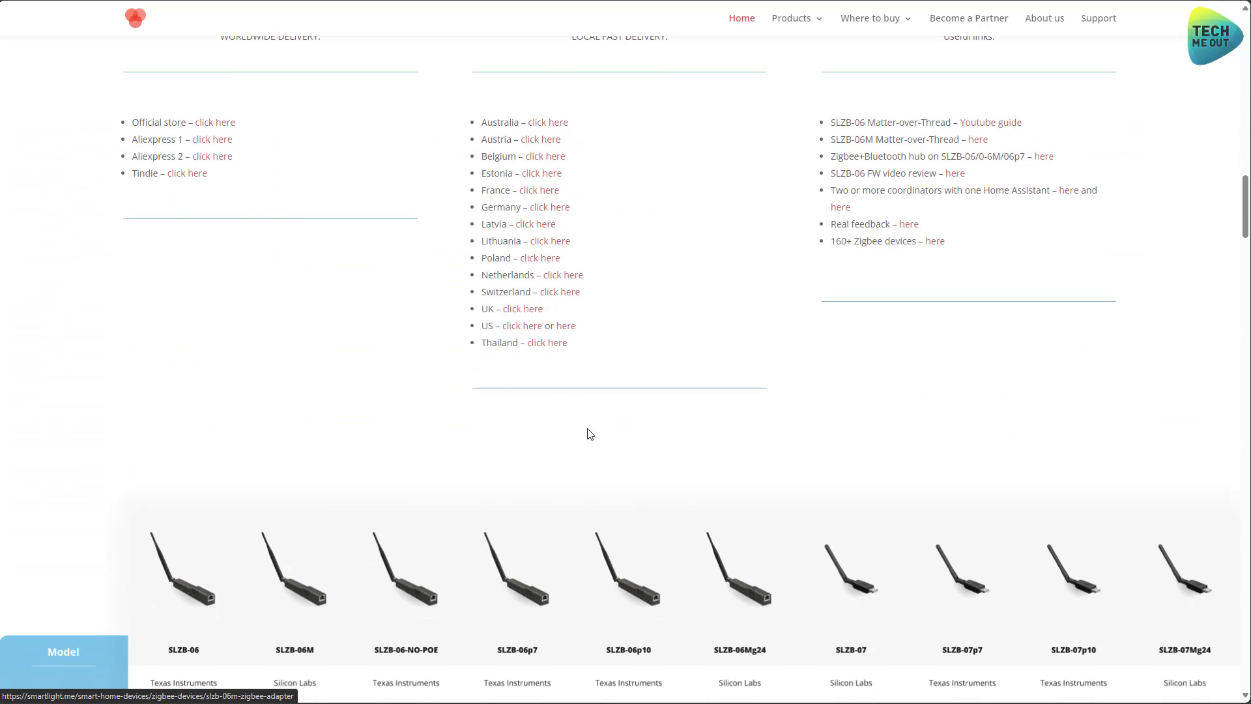
{"action": "scroll", "coordinate": [588, 433], "scroll_direction": "down", "scroll_amount": 5}
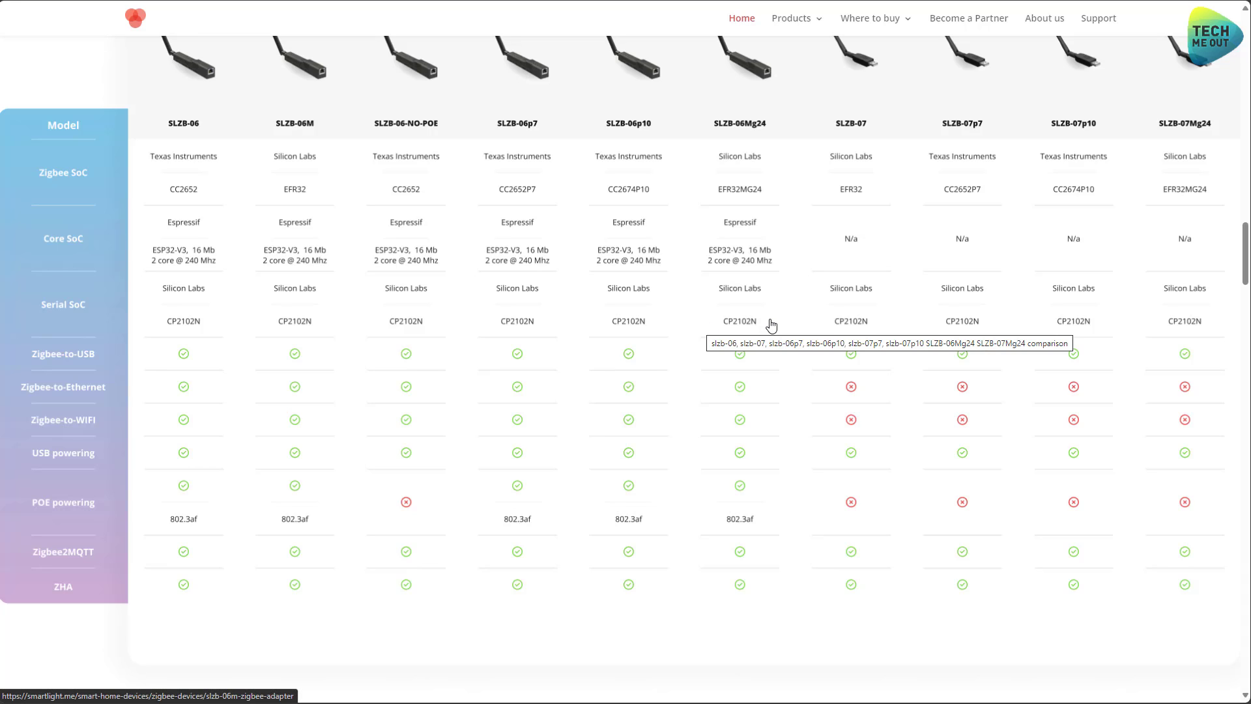
{"action": "scroll", "coordinate": [770, 324], "scroll_direction": "up", "scroll_amount": 1}
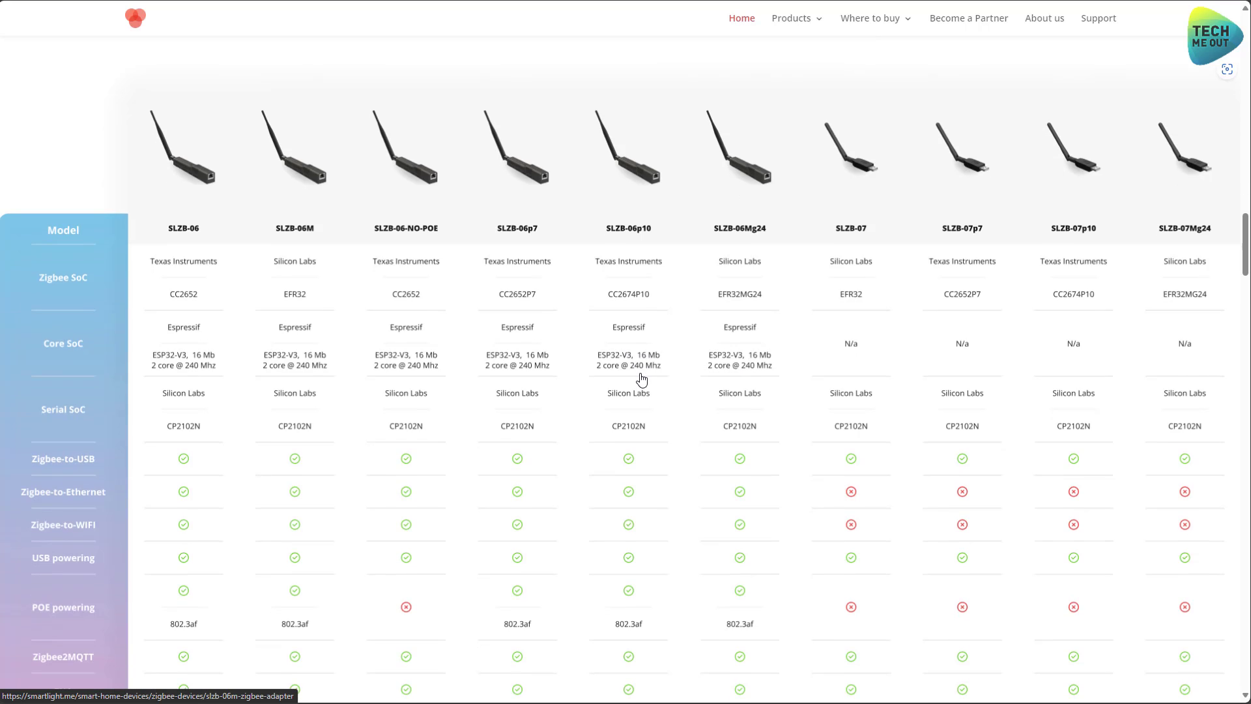
{"action": "scroll", "coordinate": [641, 378], "scroll_direction": "down", "scroll_amount": 3}
{"action": "scroll", "coordinate": [642, 378], "scroll_direction": "down", "scroll_amount": 12}
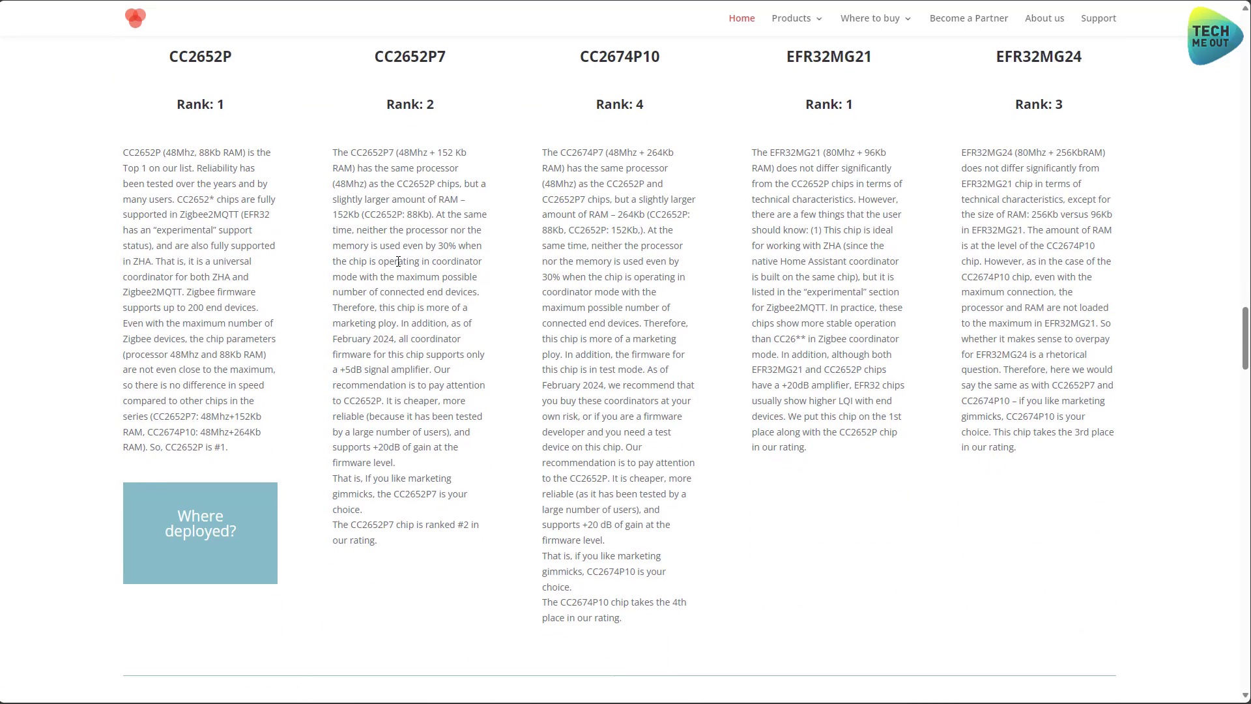
{"action": "scroll", "coordinate": [398, 261], "scroll_direction": "up", "scroll_amount": 2}
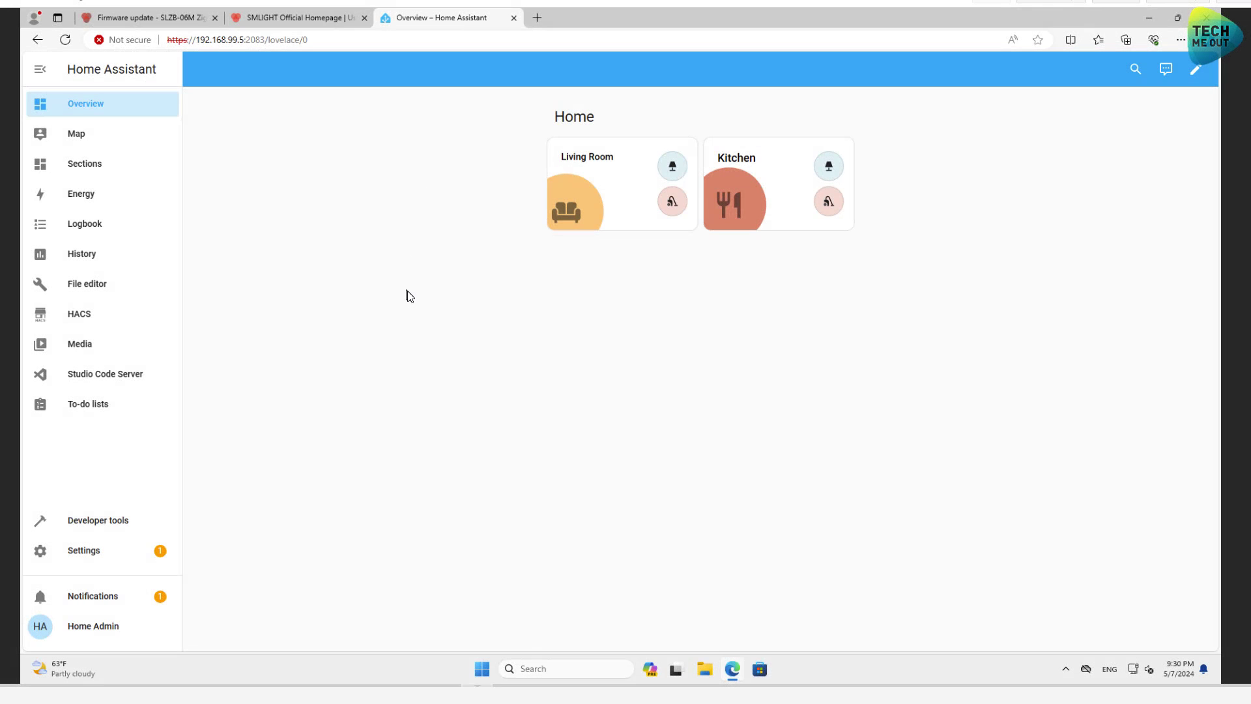
In Home Assistant, open the new-devices notification and start setting up the discovered SLZB-06M Zigbee Home Automation integration
{"action": "left_click", "coordinate": [104, 603]}
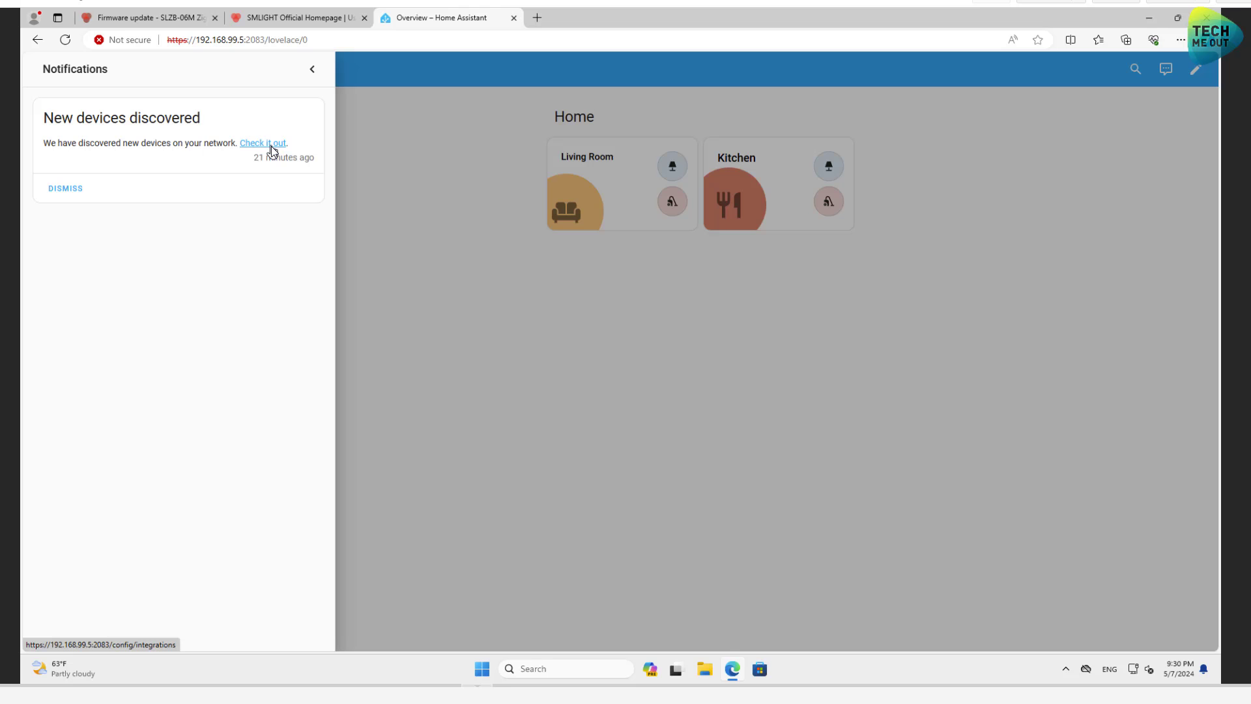
{"action": "left_click", "coordinate": [272, 146]}
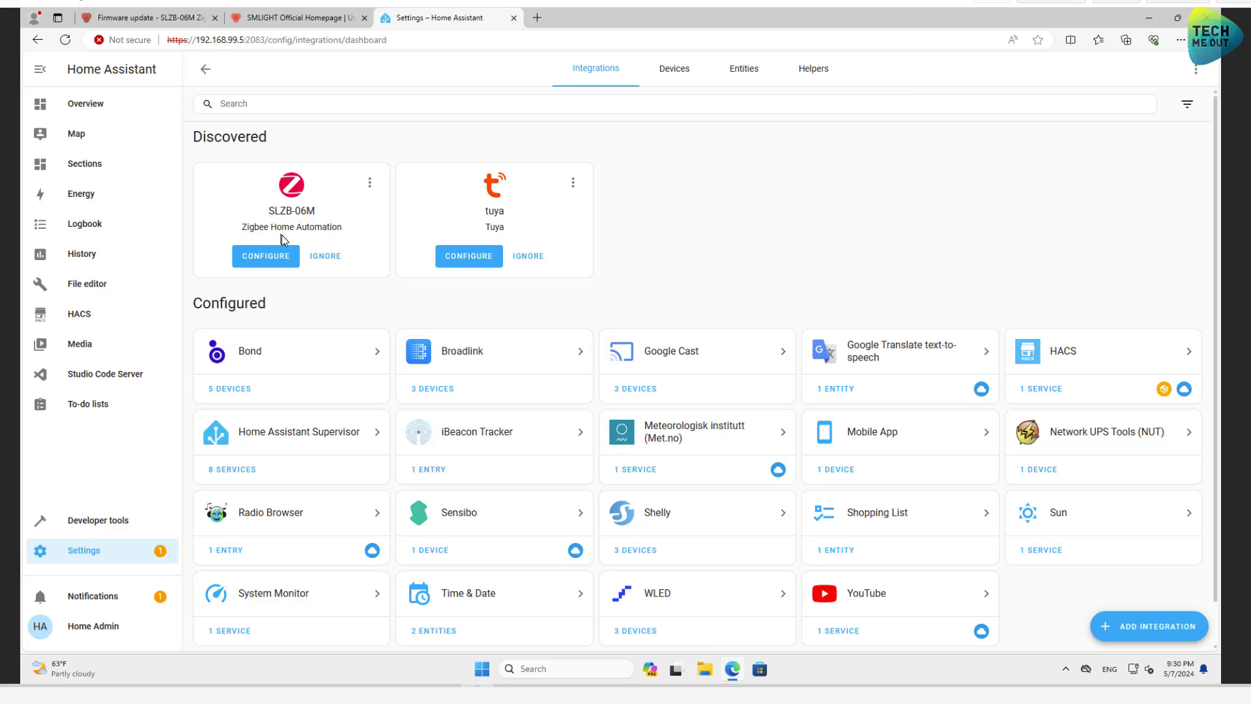
{"action": "left_click", "coordinate": [270, 256]}
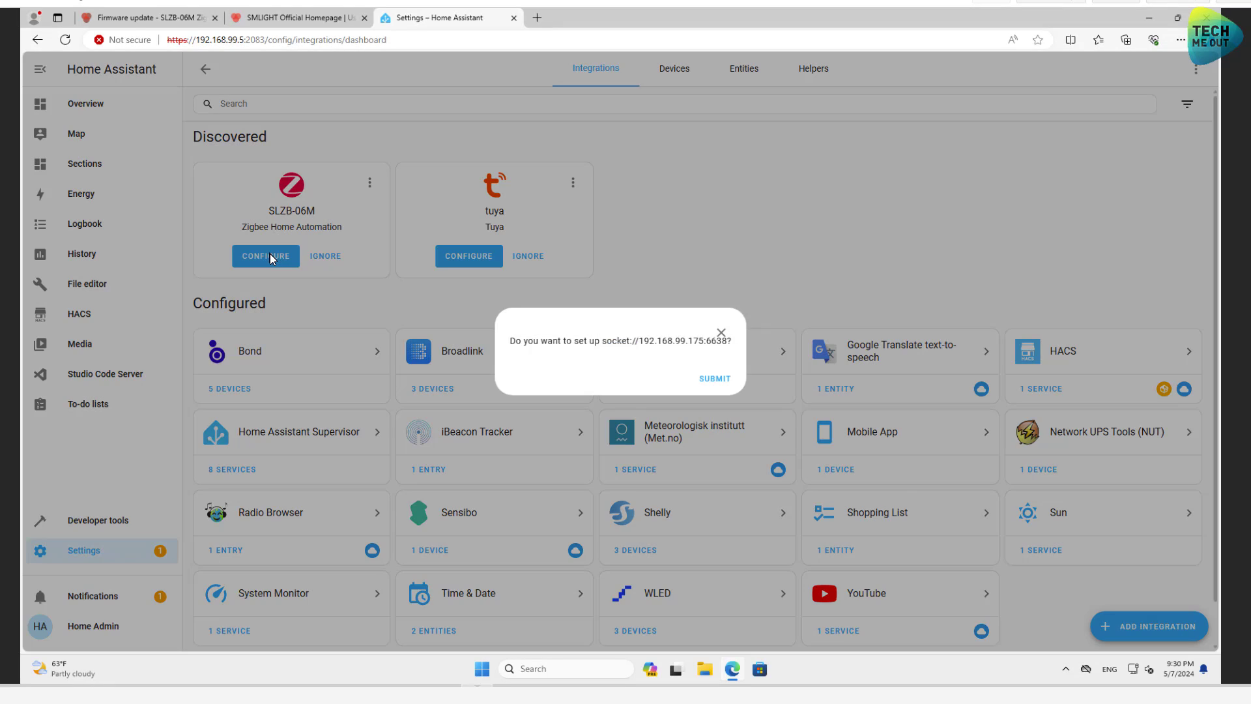
{"action": "left_click", "coordinate": [710, 386]}
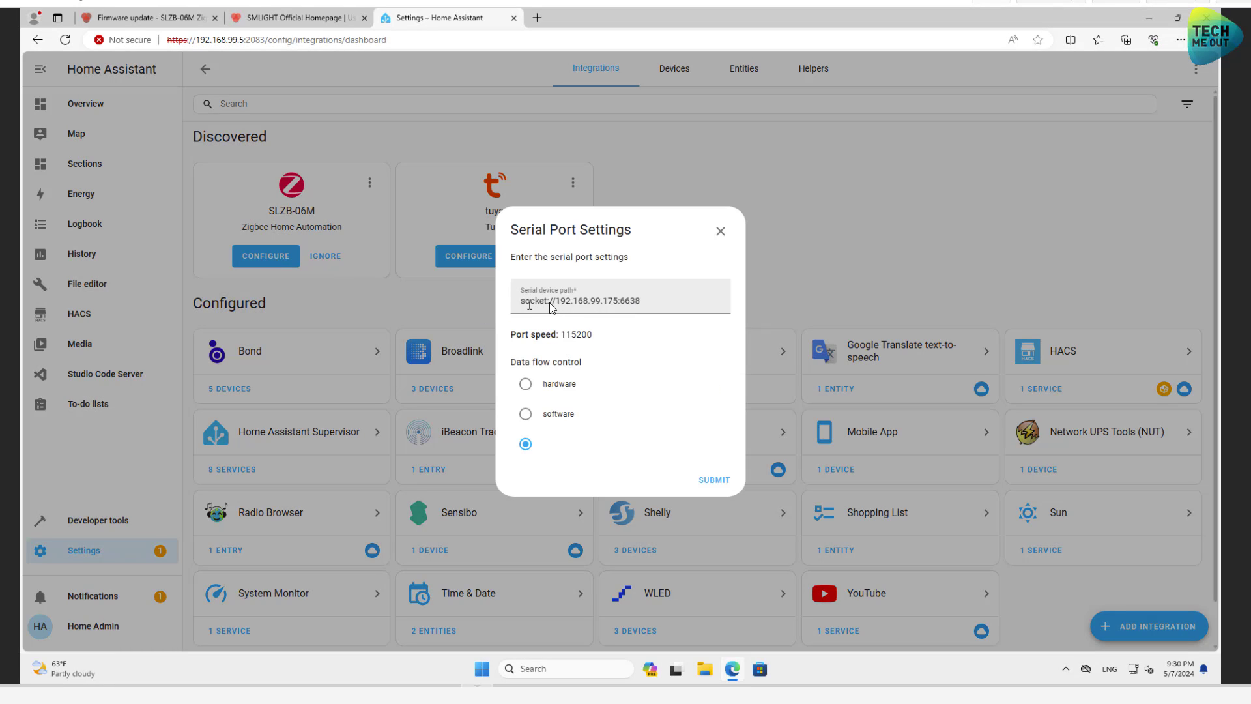
Check the generated ZHA socket address in the SLZB-06M control panel, and return to the serial port settings in Home Assistant
{"action": "left_click", "coordinate": [151, 19]}
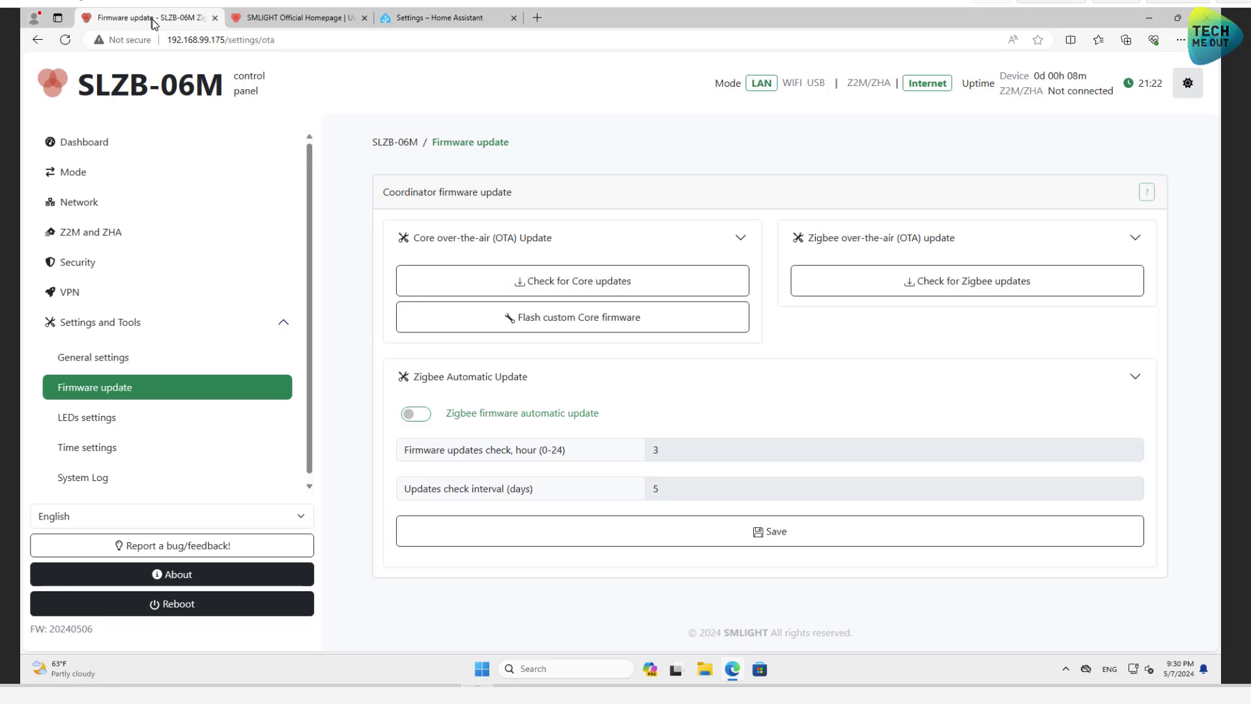
{"action": "left_click", "coordinate": [81, 233]}
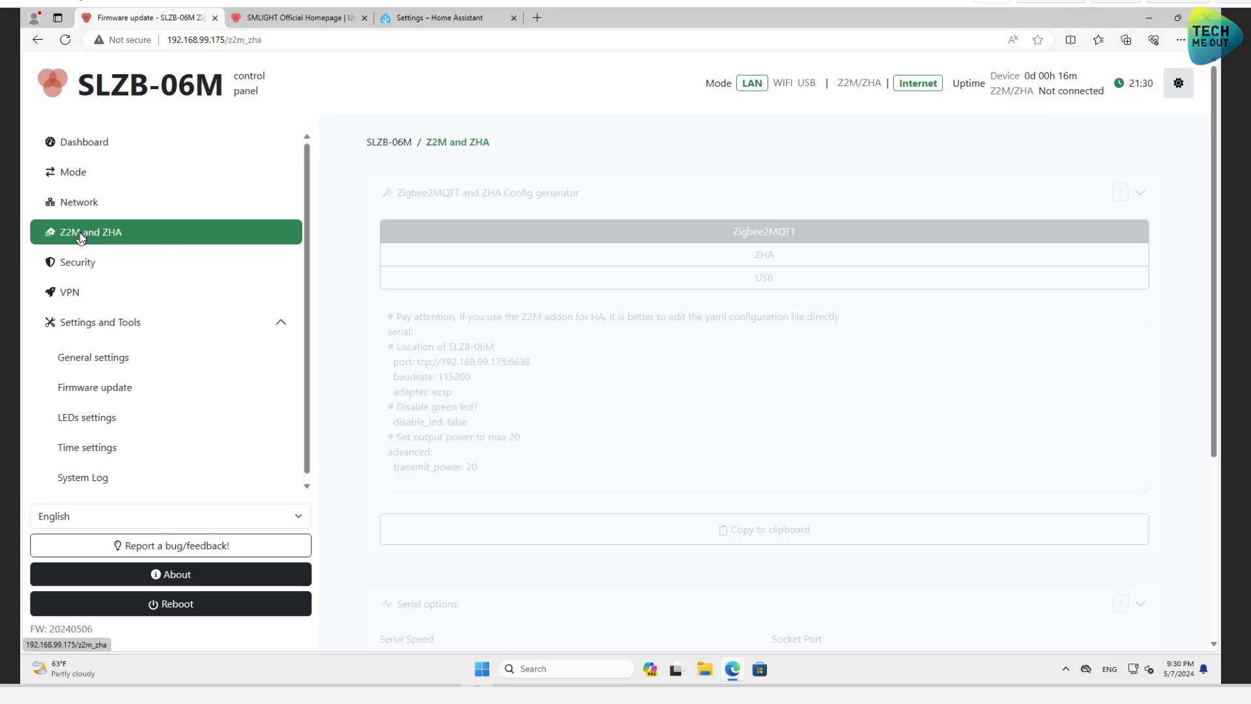
{"action": "left_click", "coordinate": [781, 258]}
{"action": "left_click_drag", "start_coordinate": [576, 334], "coordinate": [388, 342]}
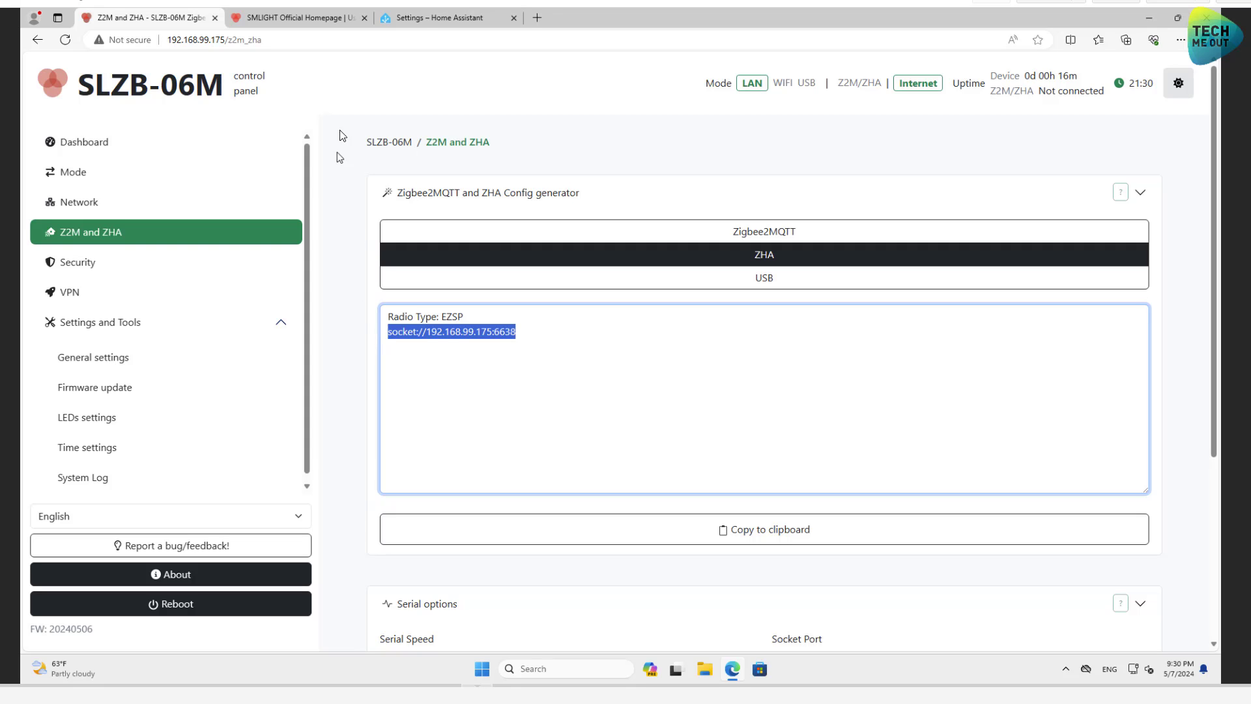
{"action": "left_click", "coordinate": [426, 19]}
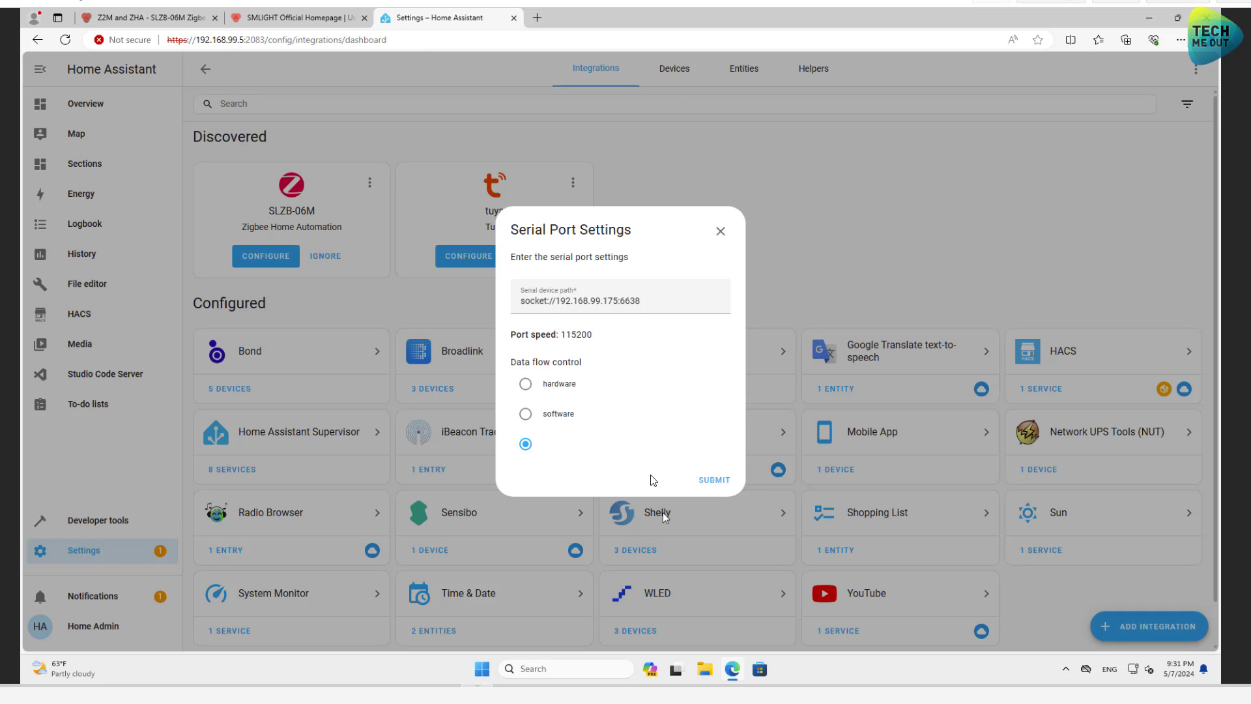
Submit the serial port settings, erase the radio's network settings to create a new network, and finish the setup without an area
{"action": "left_click", "coordinate": [714, 483]}
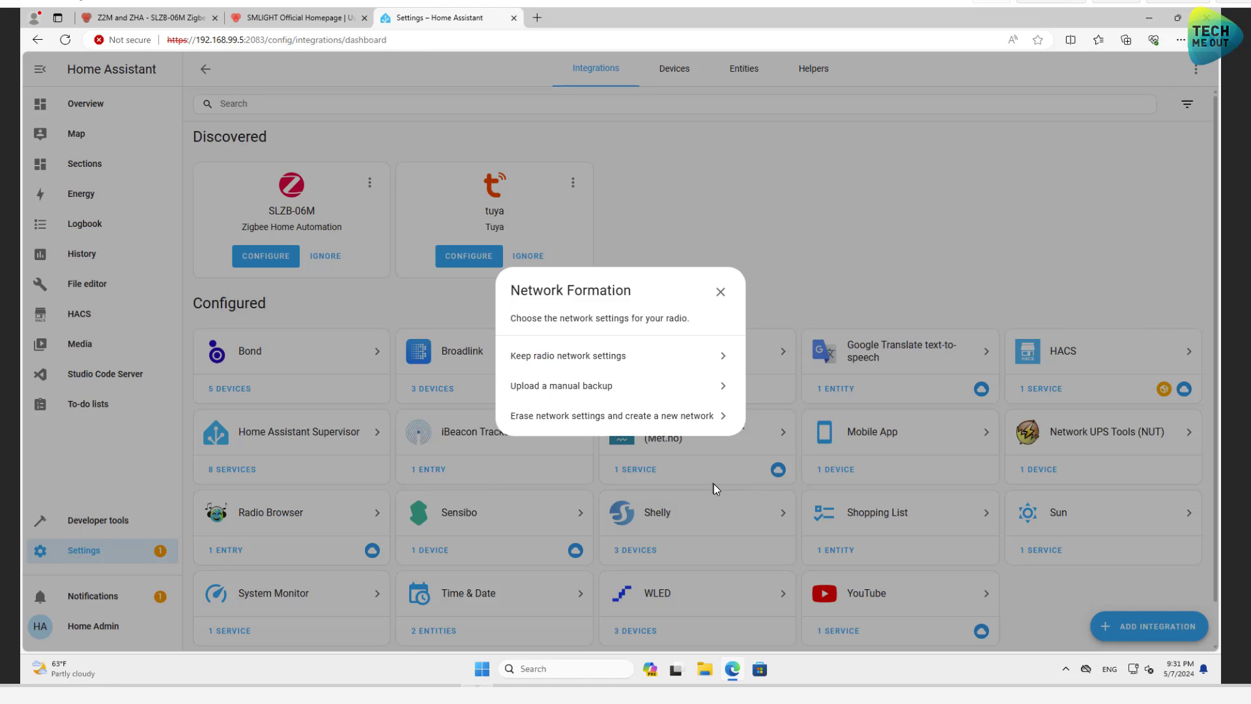
{"action": "left_click", "coordinate": [572, 421]}
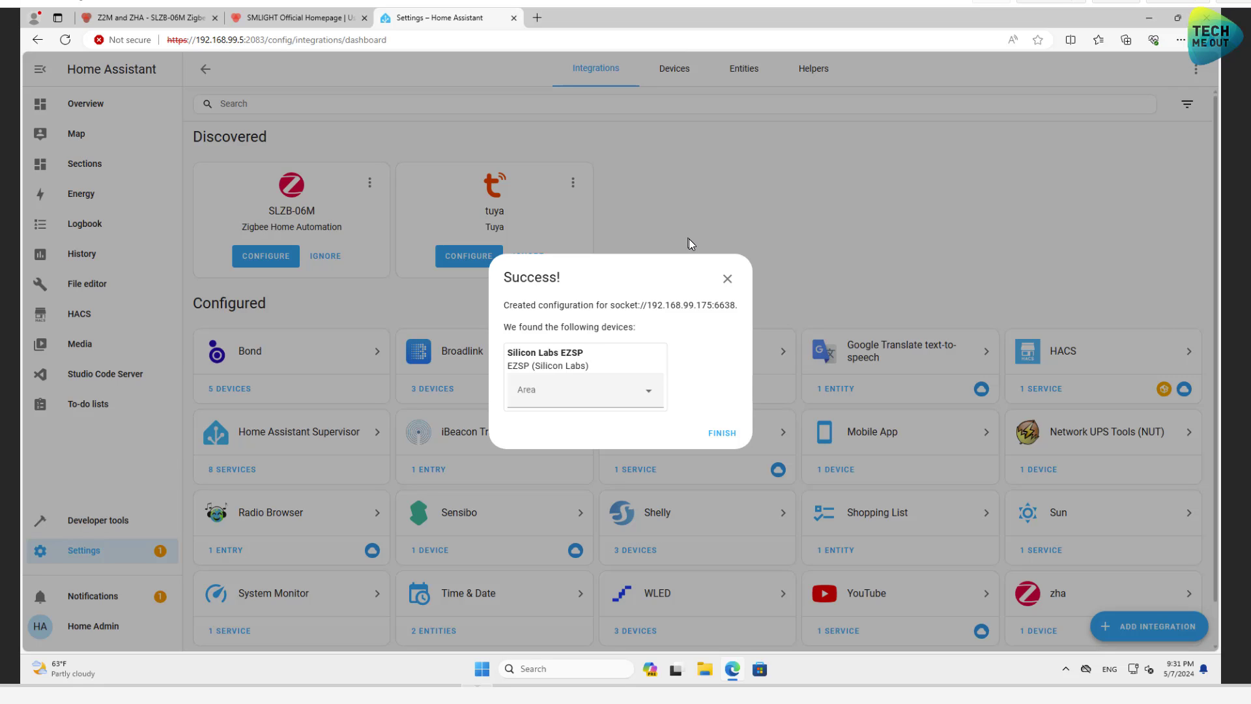
{"action": "left_click", "coordinate": [723, 434]}
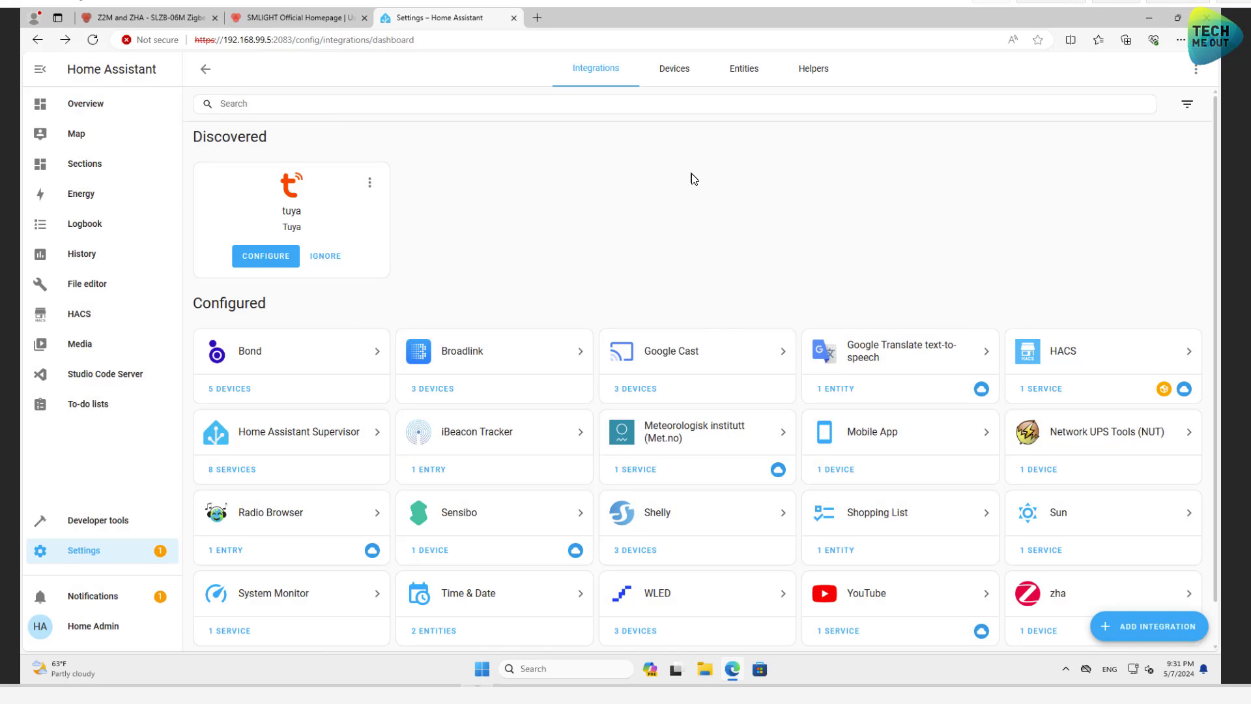
Switch back to the coordinator model comparison on the SMLIGHT website
{"action": "left_click", "coordinate": [315, 19]}
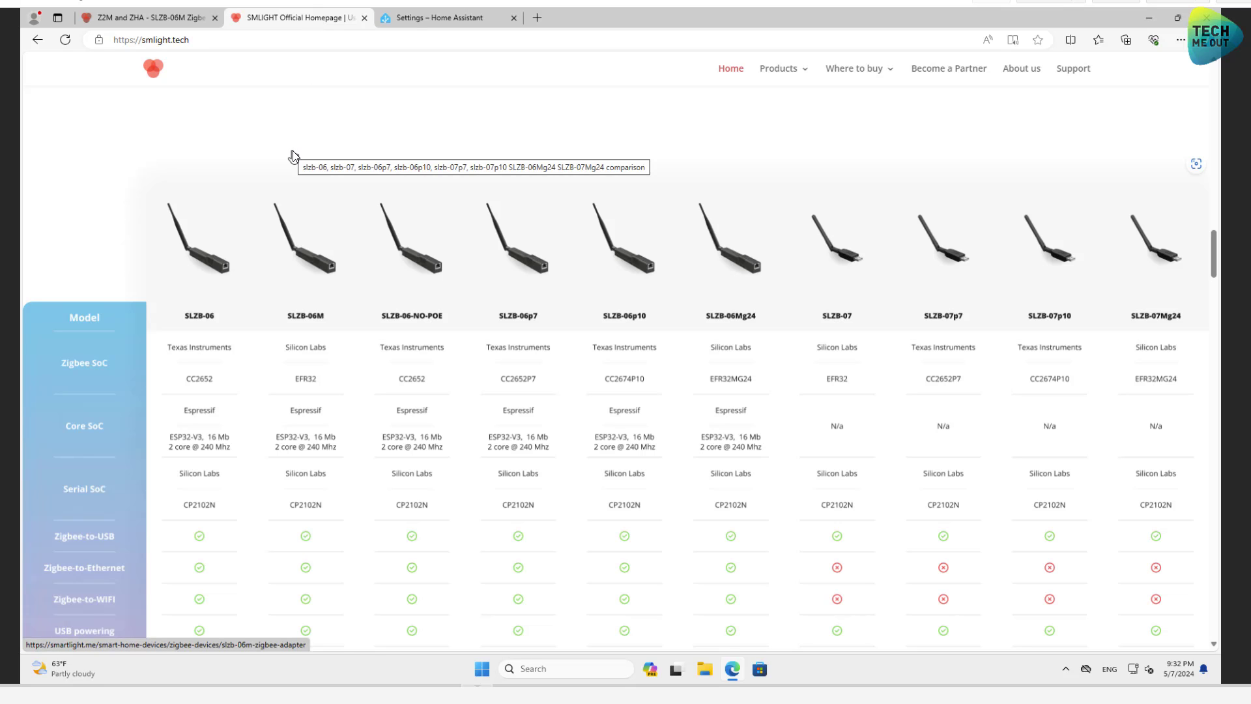